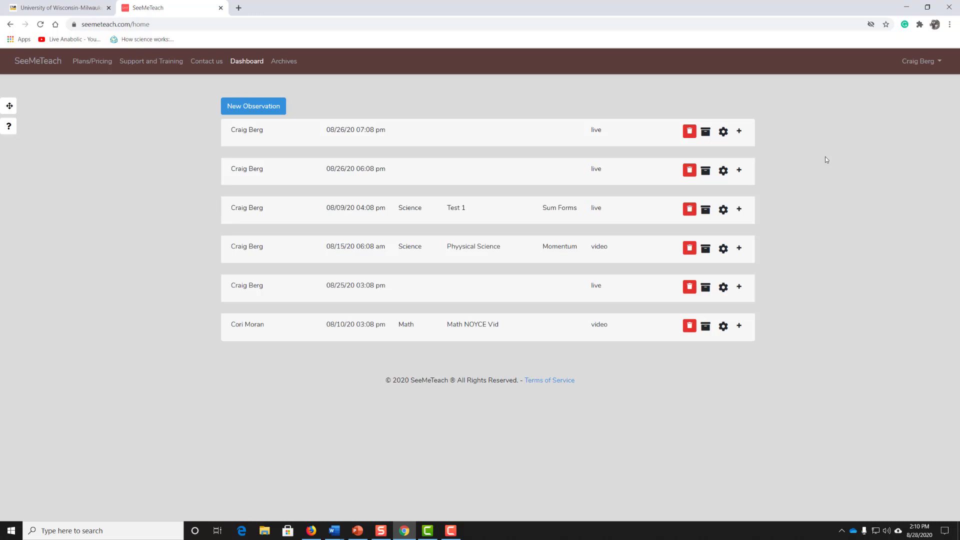
Open the custom summative forms settings and set up a new form named Science Ob Rubric of type Sum Form 1
click(936, 65)
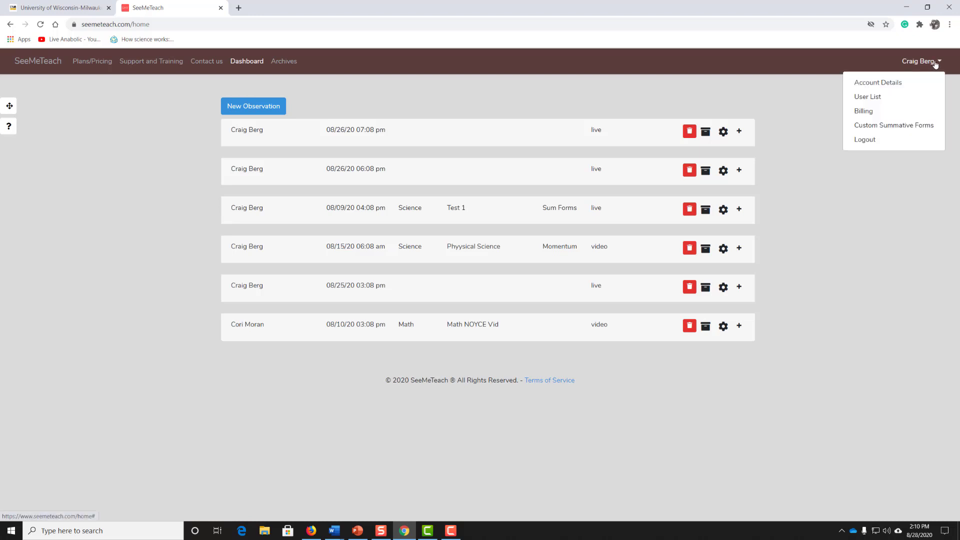
click(900, 130)
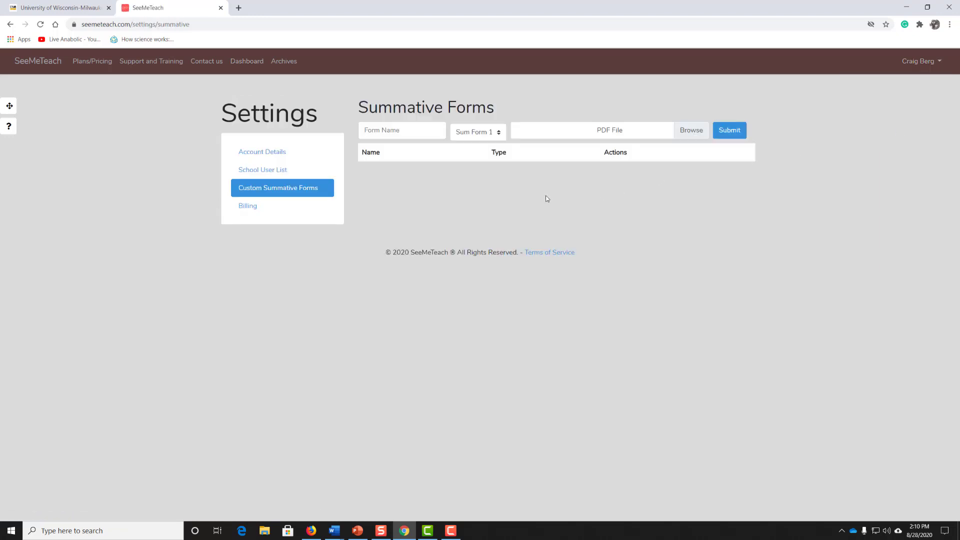
click(419, 131)
text(S)
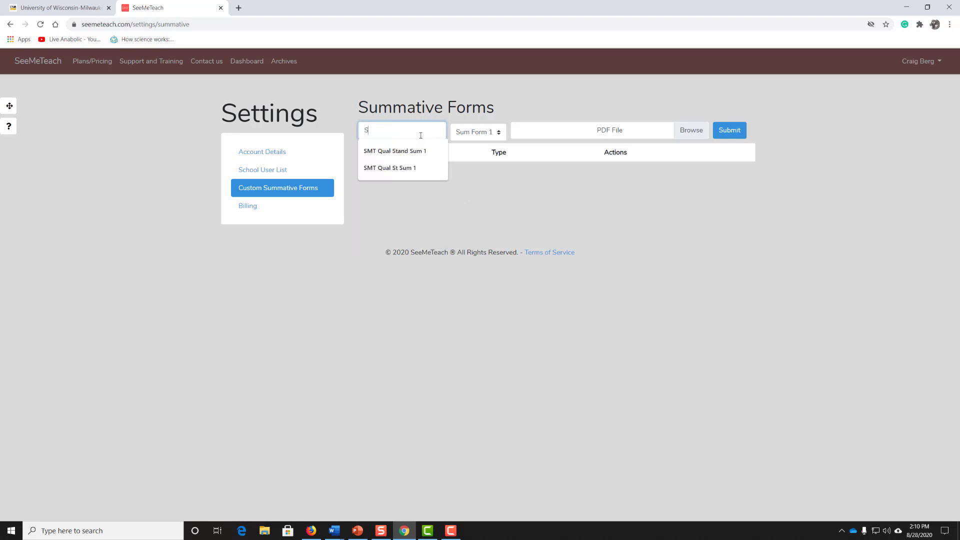
text(cience Ob)
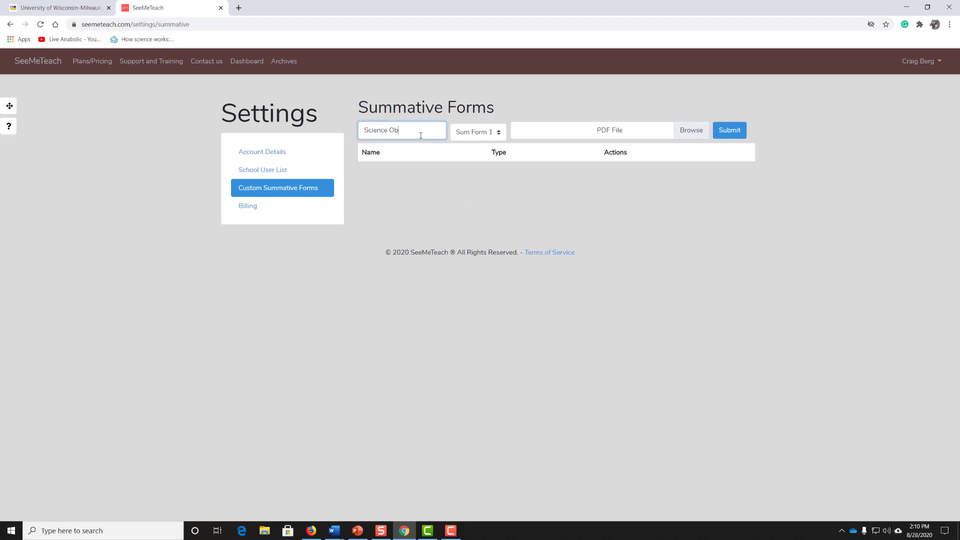
text( Rubric)
click(500, 138)
click(488, 146)
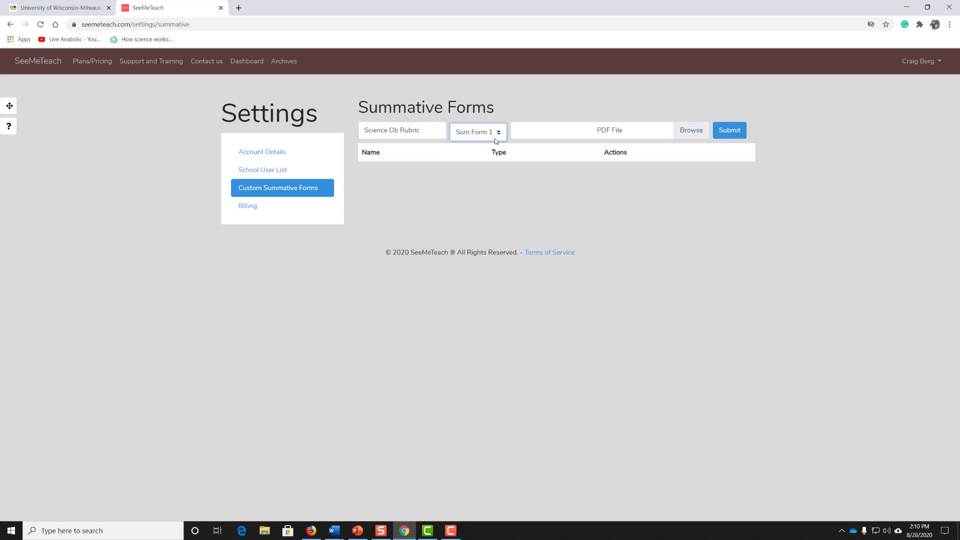
click(499, 138)
click(493, 154)
click(502, 137)
click(489, 146)
Attach SMT Qual Stand Sum 1.pdf to the Science Ob Rubric entry and submit the form
click(697, 132)
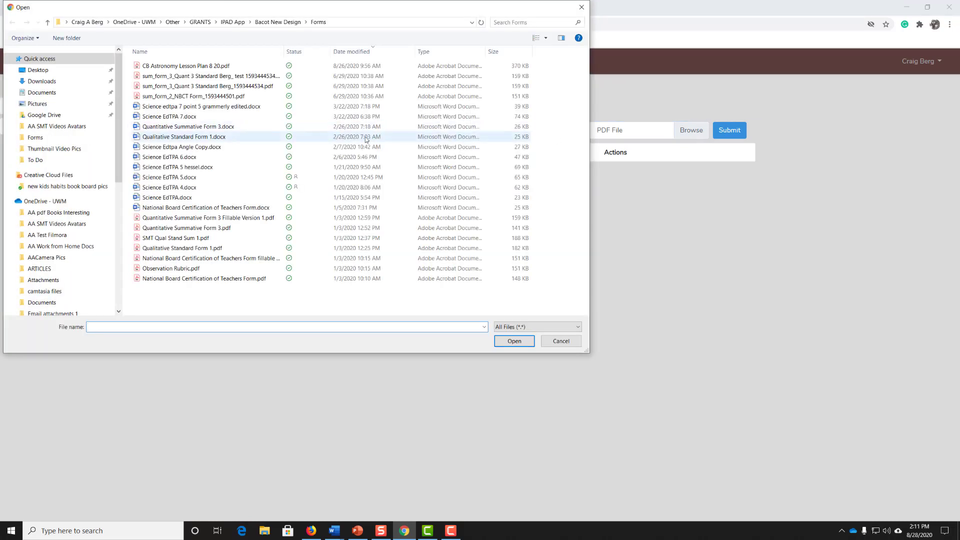
click(195, 241)
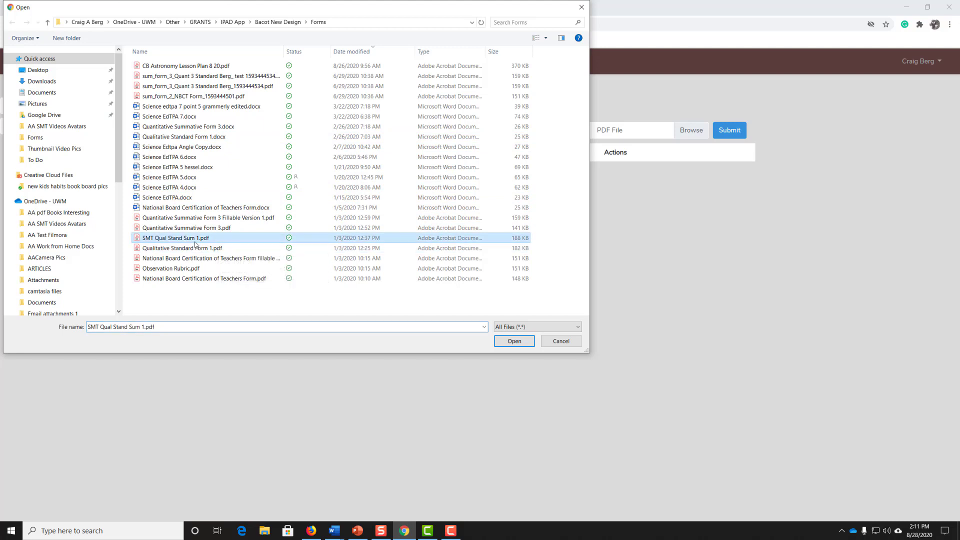
click(507, 339)
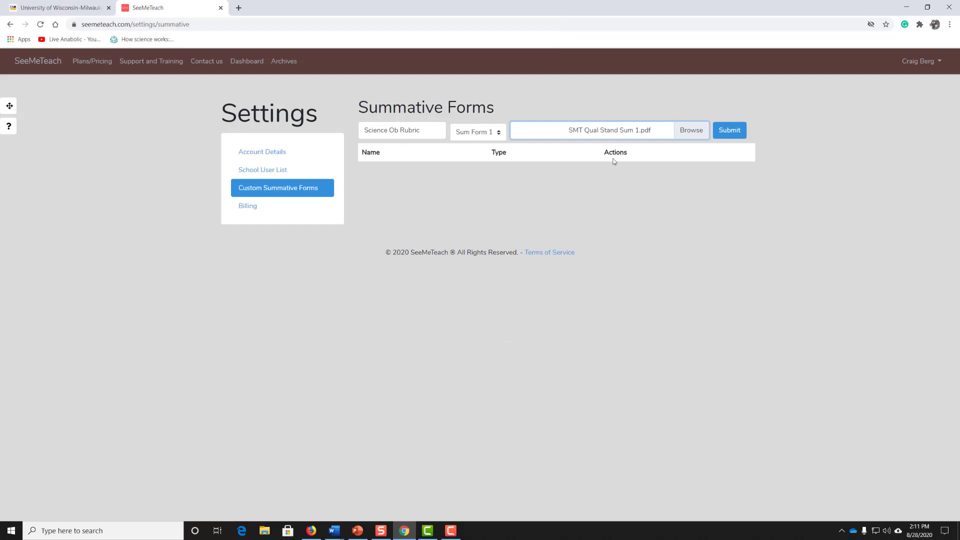
click(727, 135)
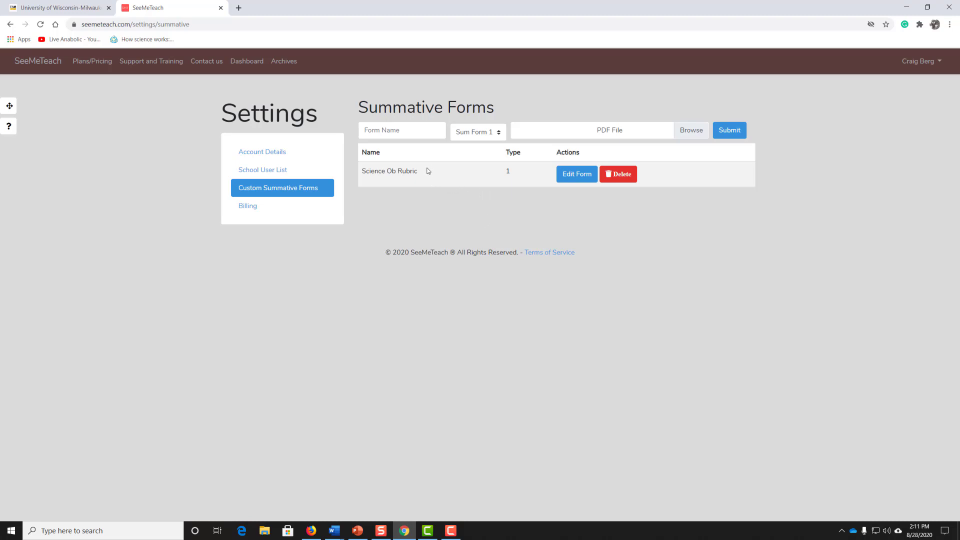
Add the suggested Quant 3 Standard form as Sum Form 3, using Quantitative Summative Form 3 Fillable Version 1.pdf
click(432, 133)
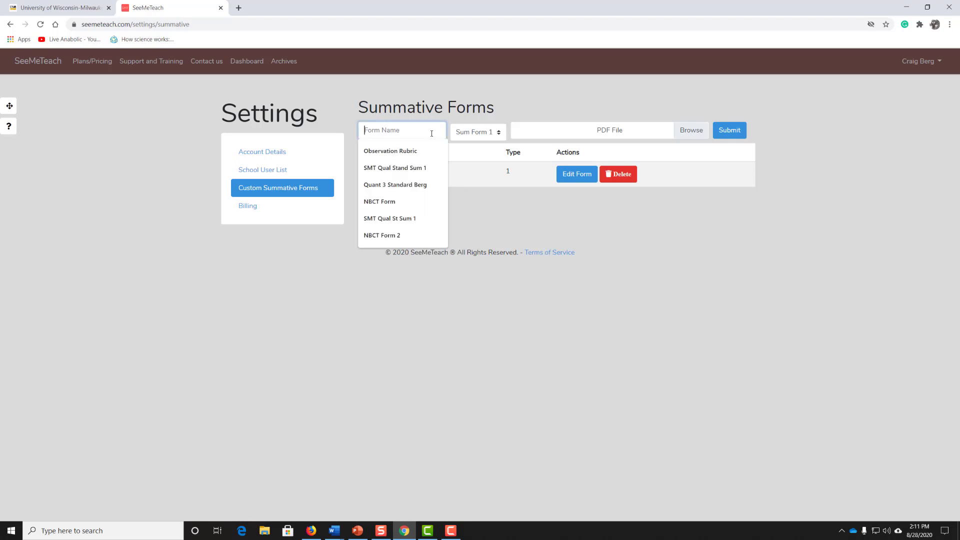
click(414, 185)
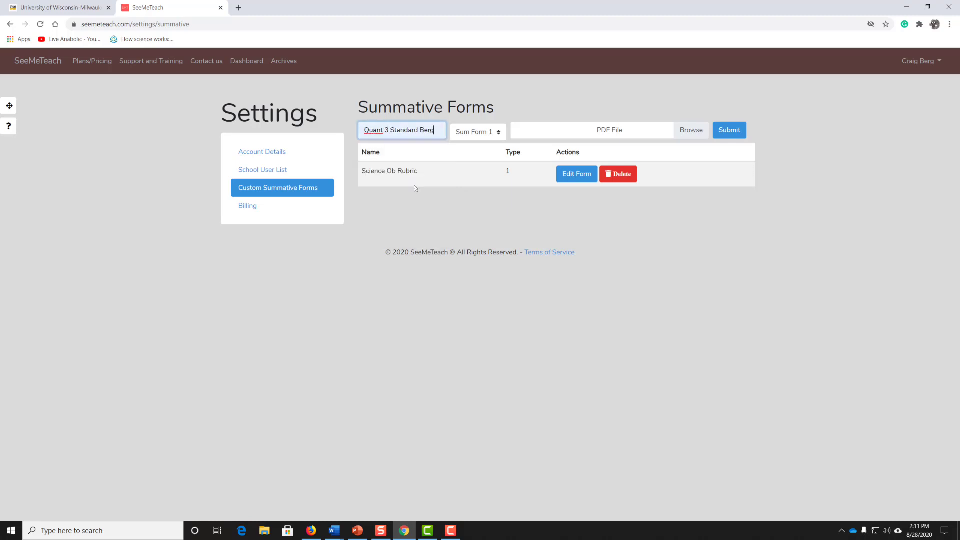
click(494, 137)
click(488, 164)
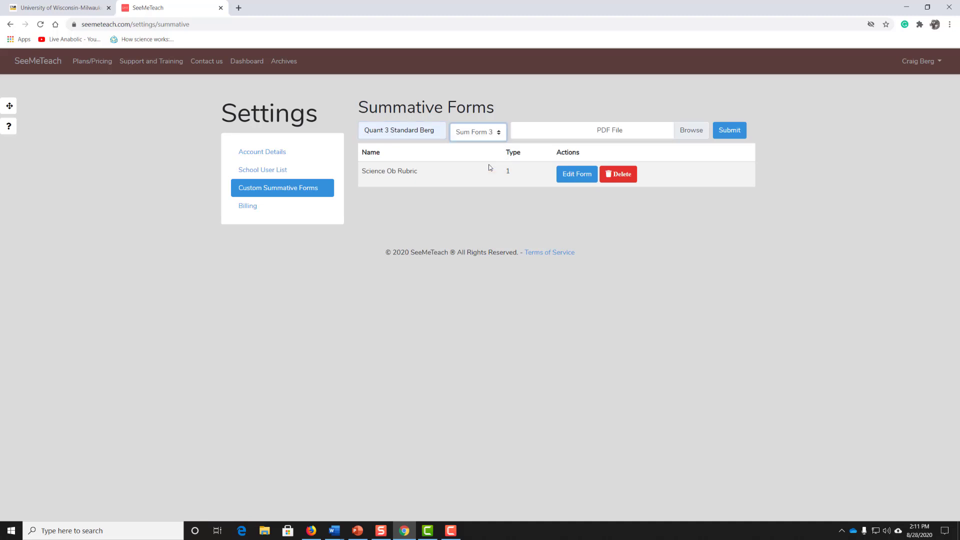
click(687, 133)
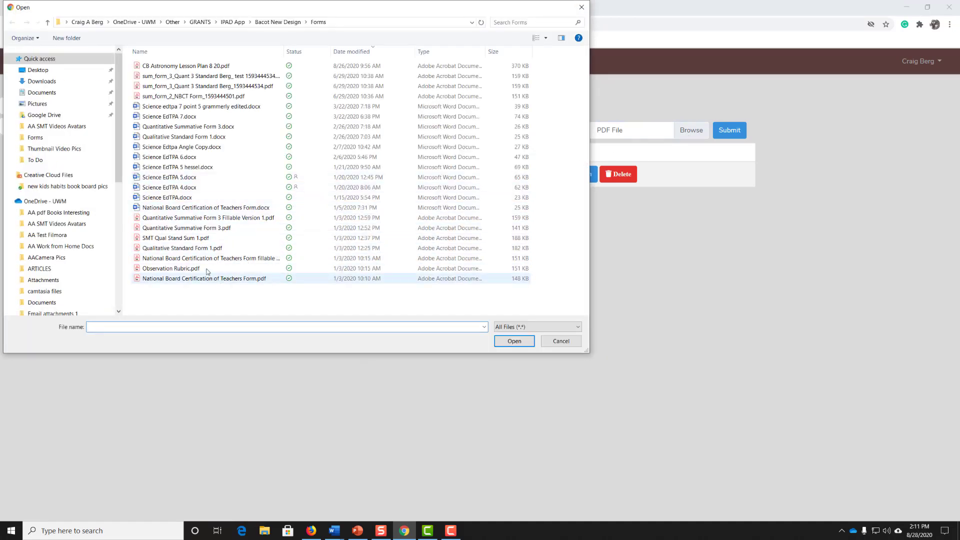
click(215, 218)
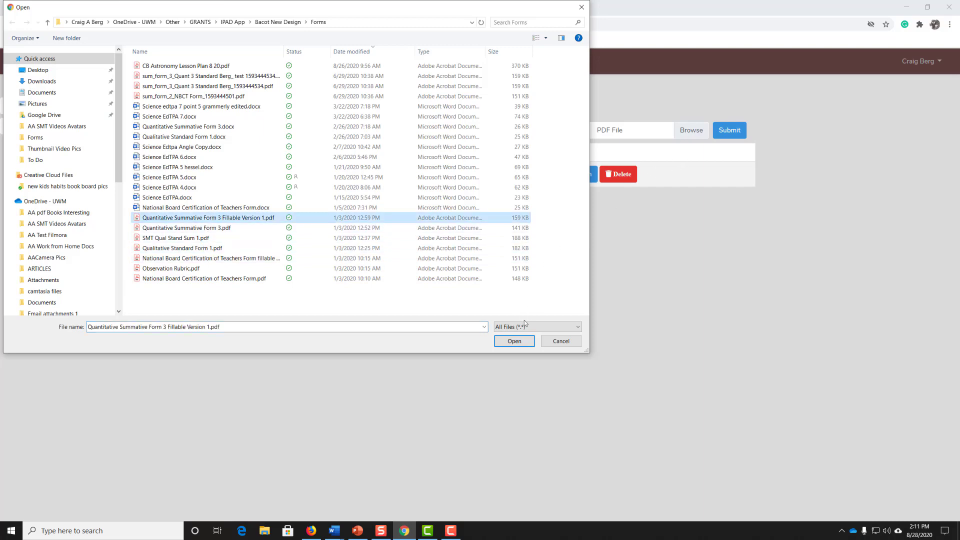
click(514, 341)
click(735, 132)
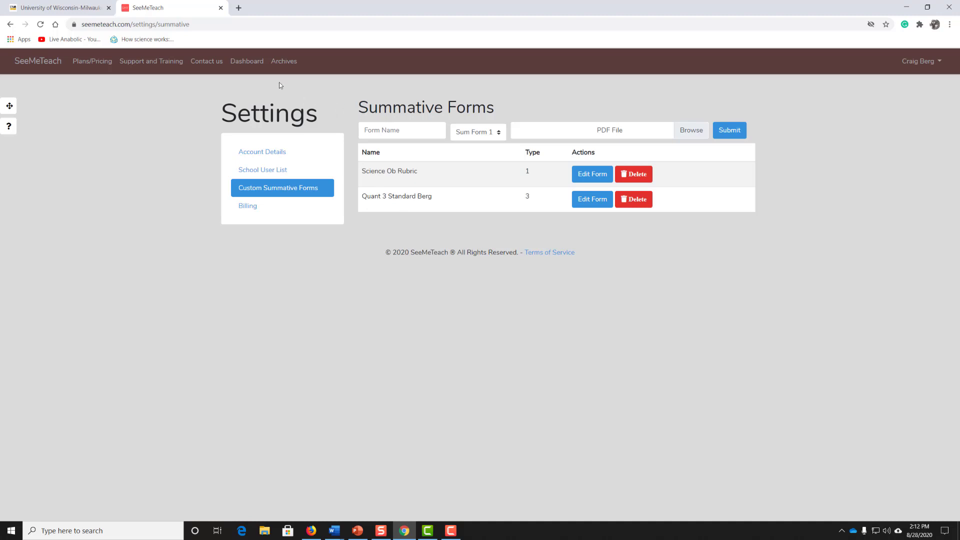
Save the new Physical Science video observation on Momentum and open its summative forms settings
click(247, 61)
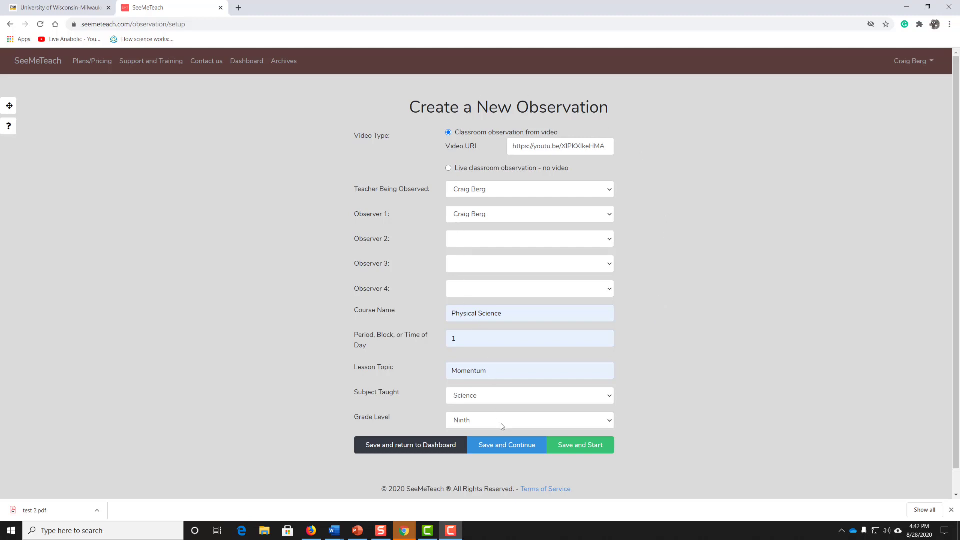
click(514, 449)
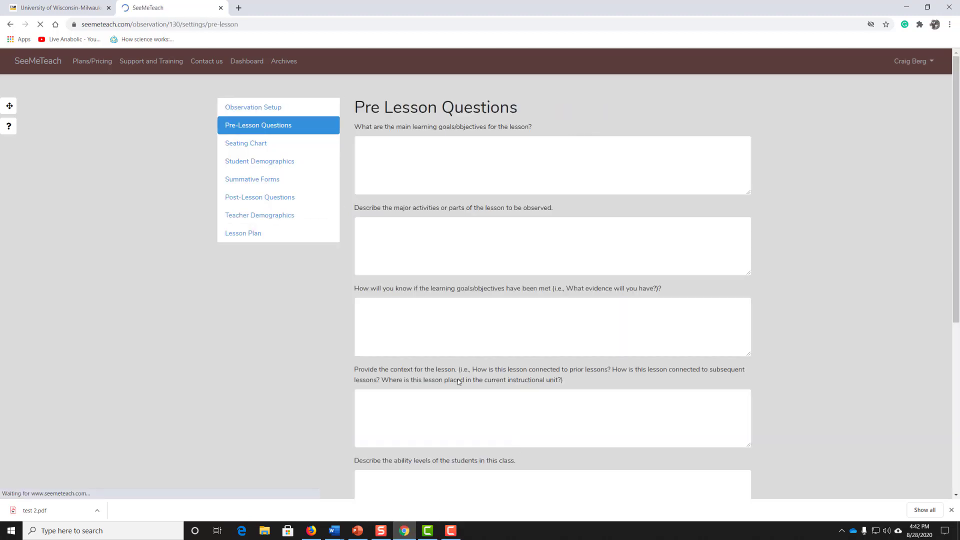
click(266, 181)
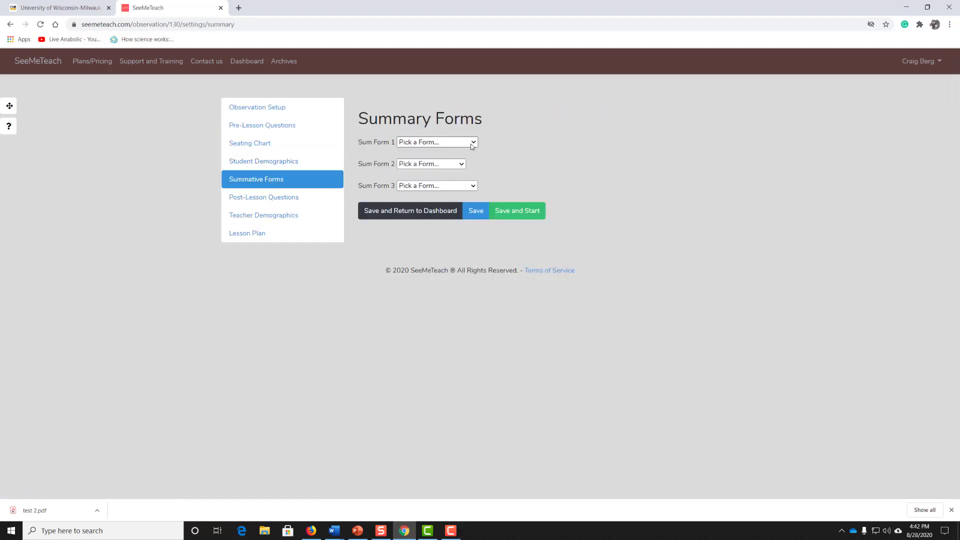
Assign the Qual 1 Standard form, Observation Rubric and the last-listed Quant 3 Standard form to Sum Forms 1 to 3, and save
click(472, 143)
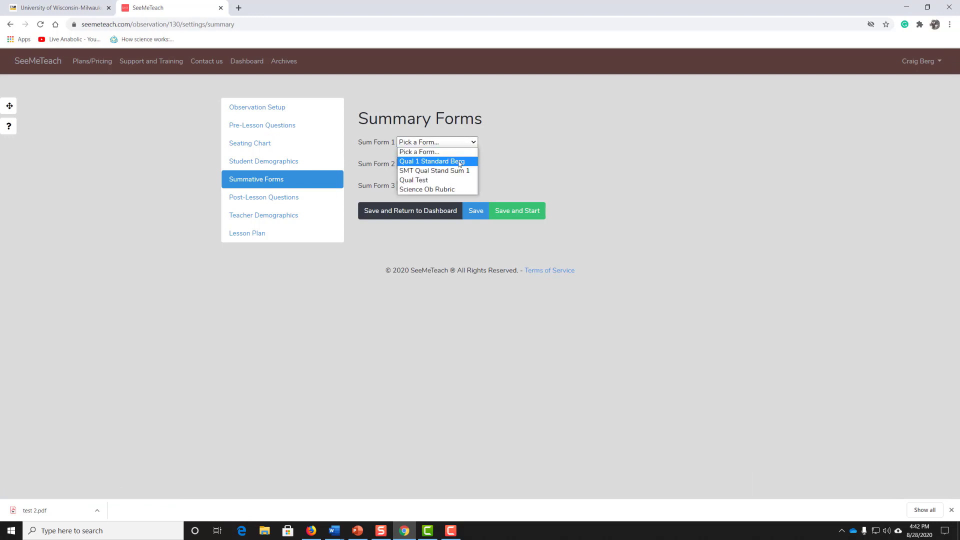
click(460, 162)
click(460, 165)
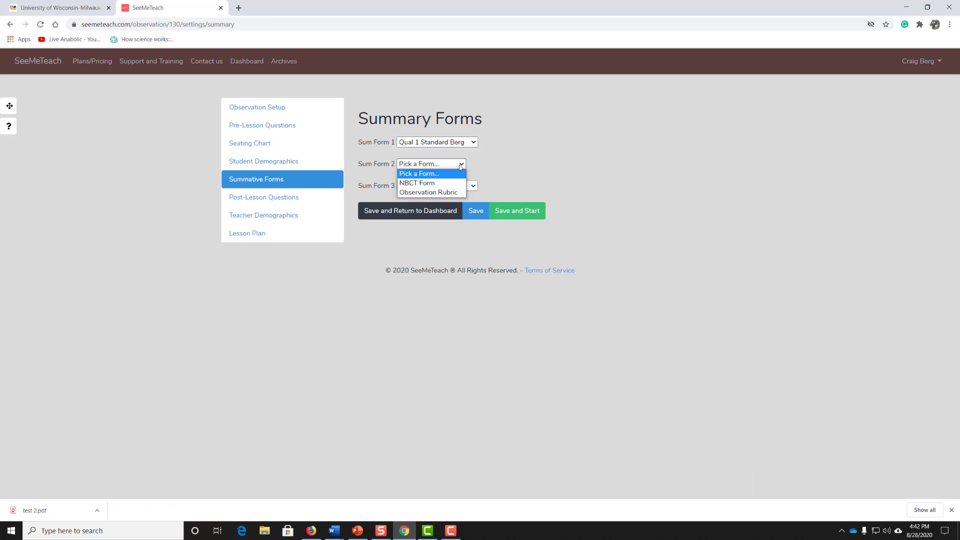
click(452, 193)
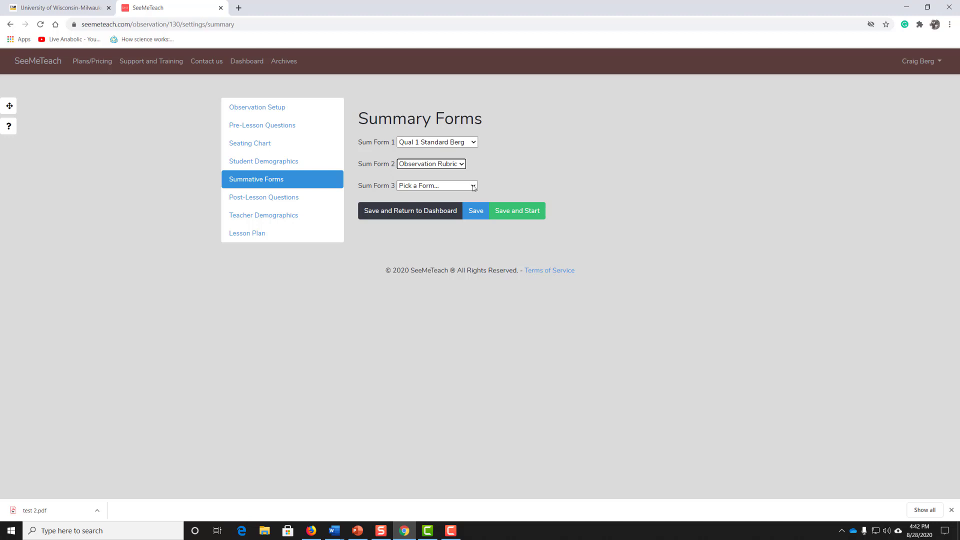
click(473, 186)
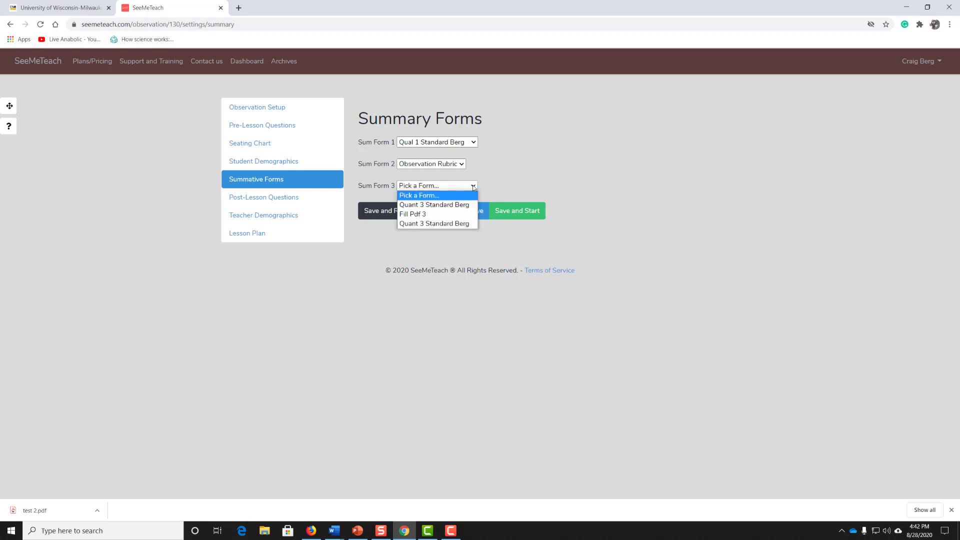
click(450, 224)
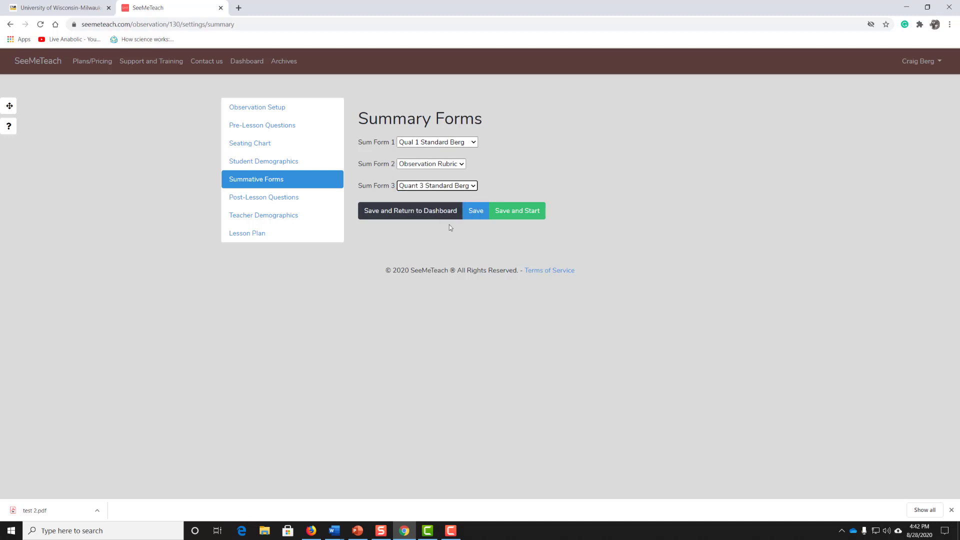
click(475, 214)
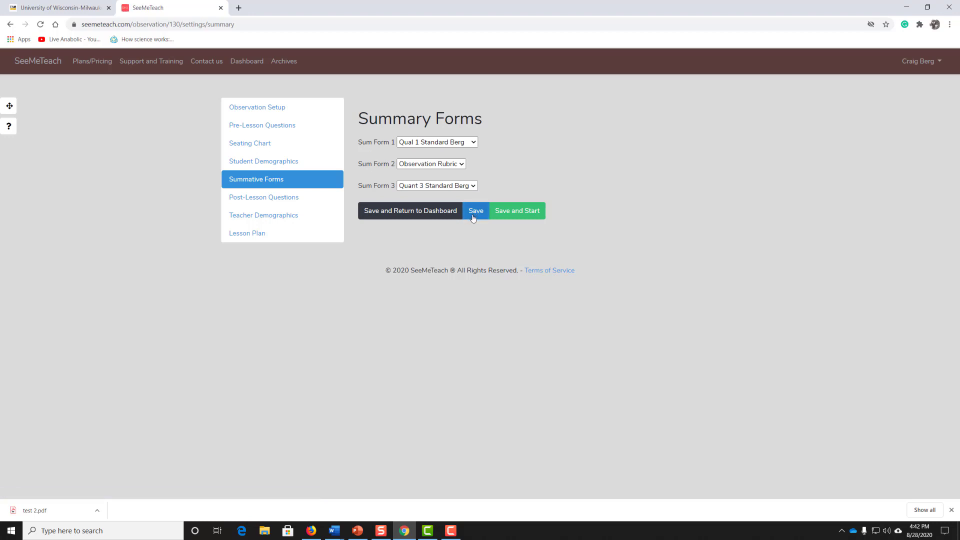
Reopen the newest observation's summative forms from the dashboard, reselect the Qual 1 Standard form for Sum Form 1, and save
click(260, 61)
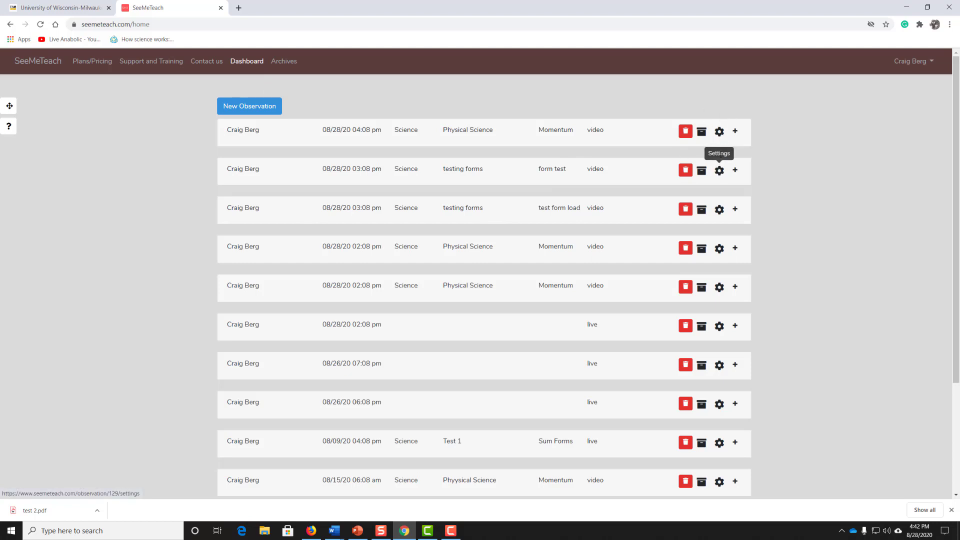
click(720, 134)
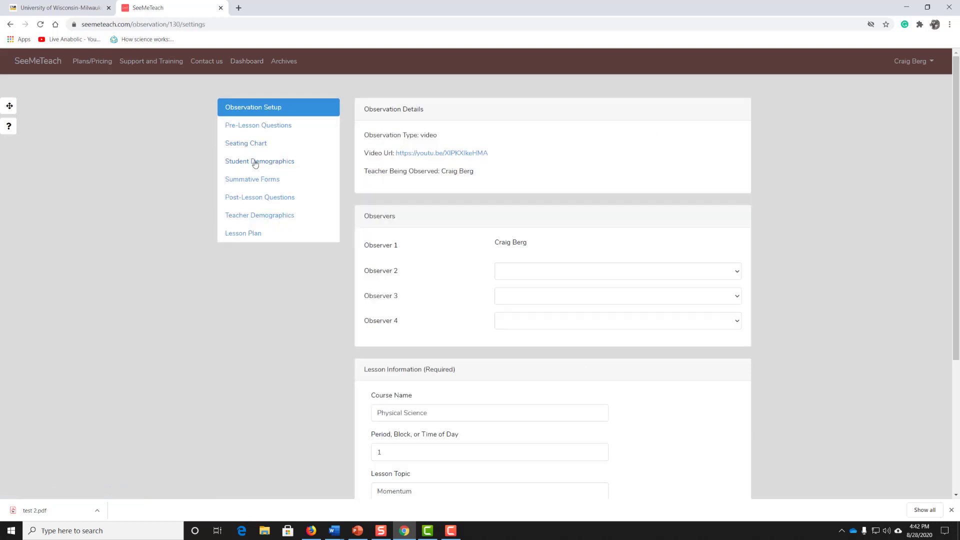
click(263, 181)
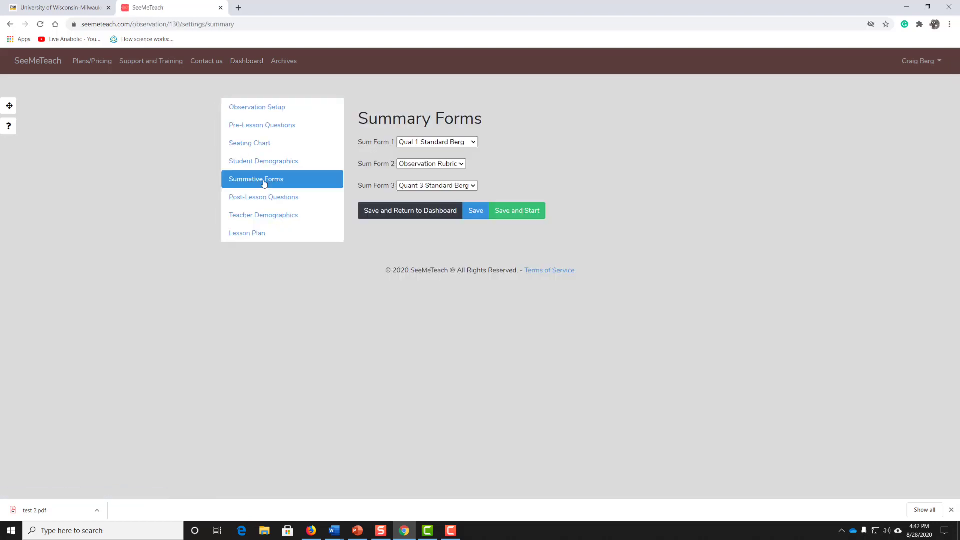
click(473, 144)
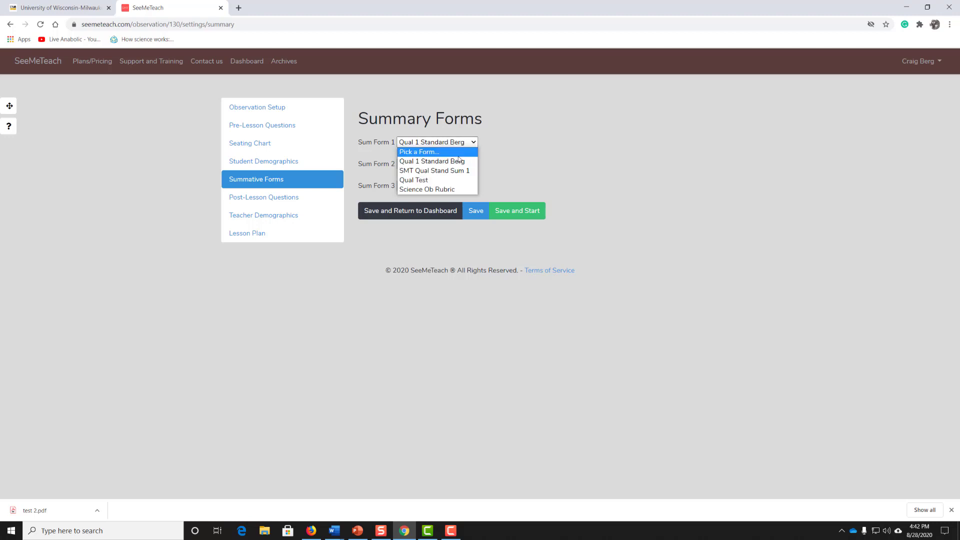
click(472, 151)
click(473, 144)
click(453, 159)
click(467, 209)
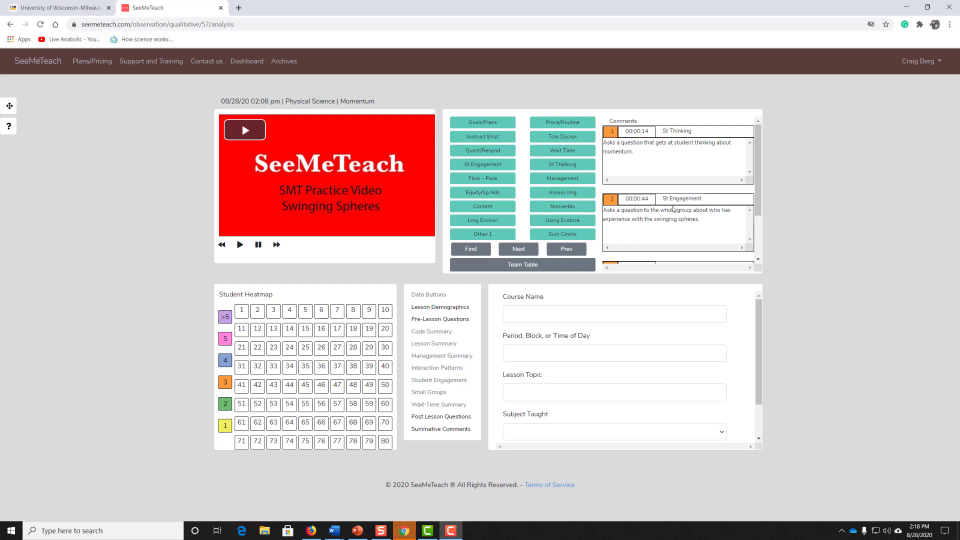
Check the summative forms in the Team Table of the Momentum observation and close the table
click(542, 268)
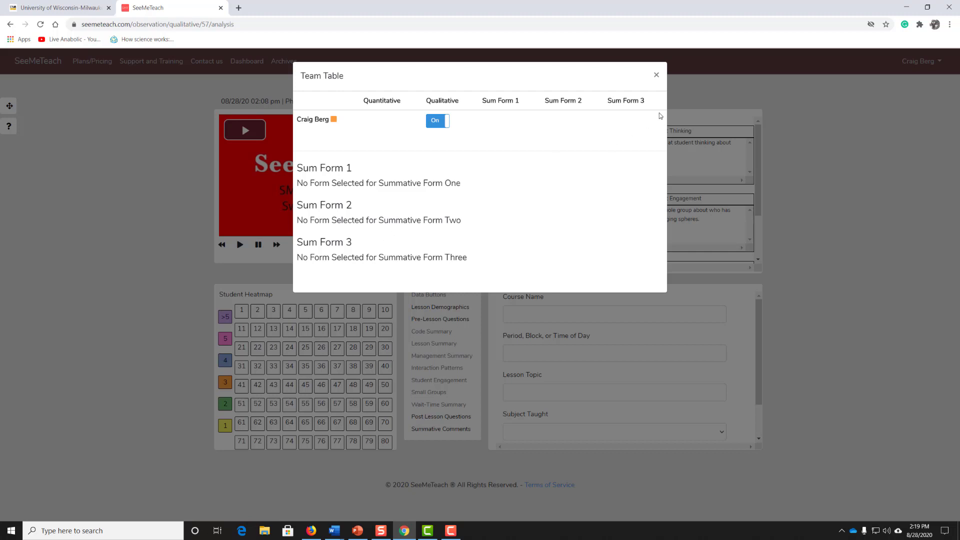
click(656, 75)
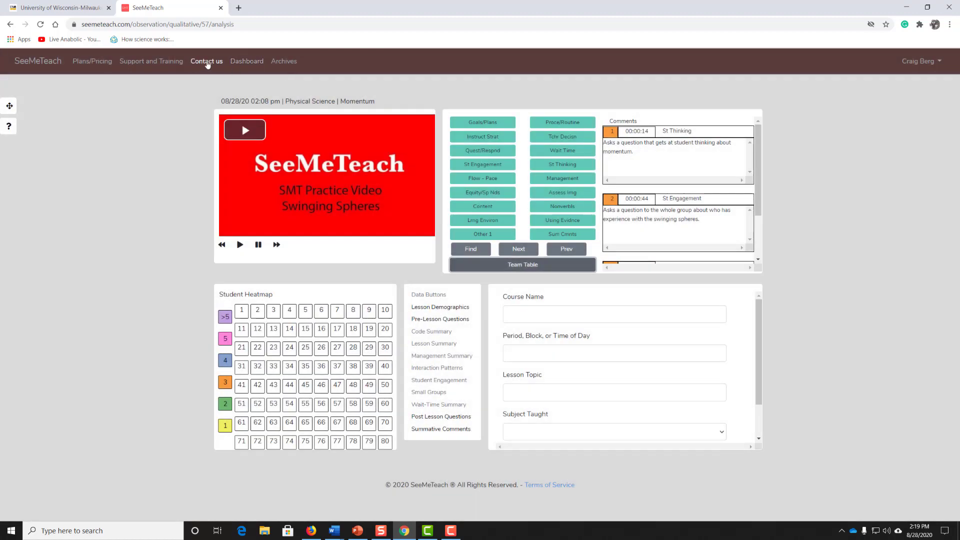
Reopen the newest Momentum observation's summative forms, assign Qual 1 Standard, Observation Rubric and the last-listed Quant 3 Standard to Sum Forms 1 to 3, and save
click(248, 66)
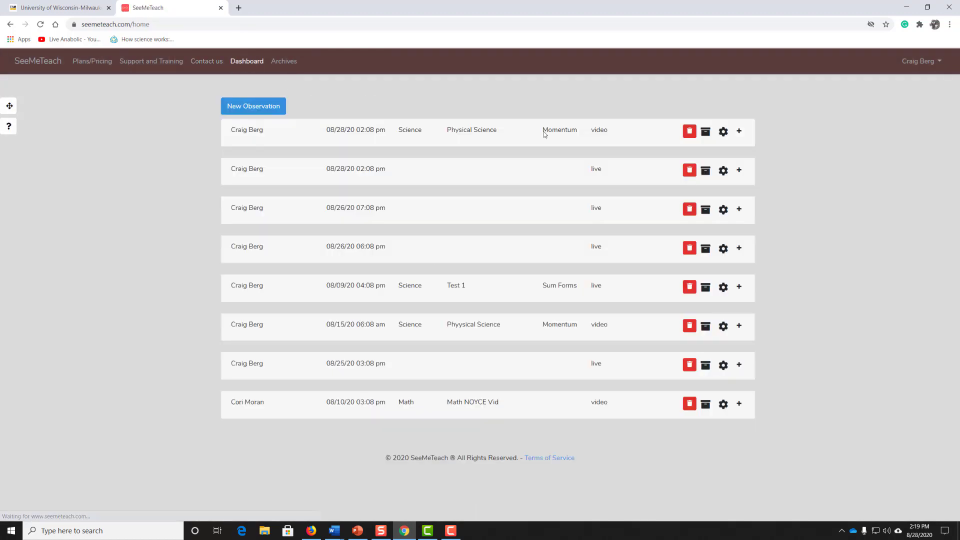
click(723, 131)
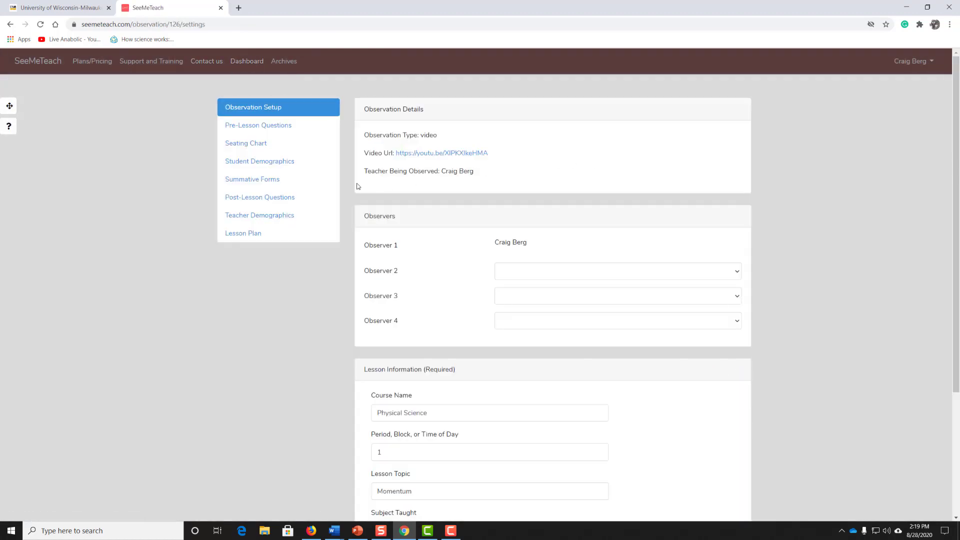
click(269, 181)
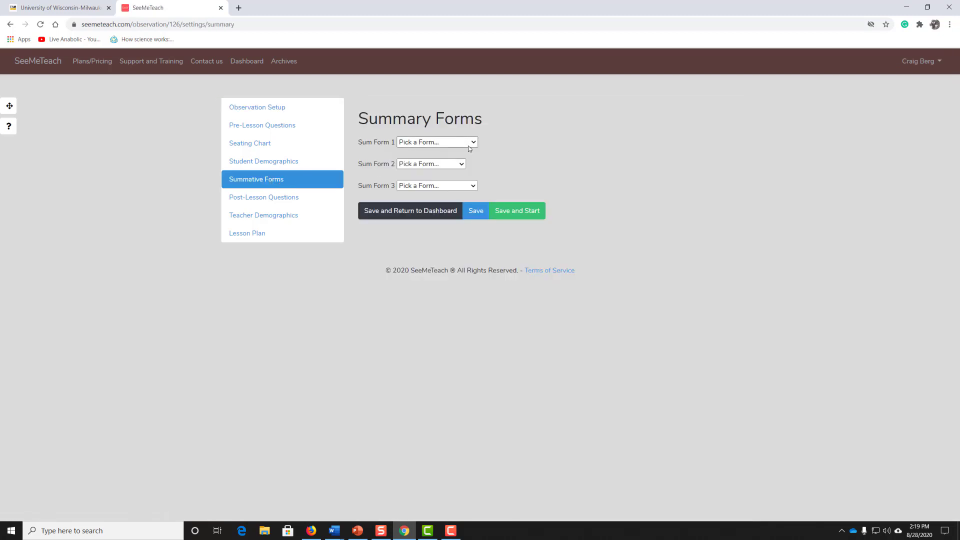
click(471, 145)
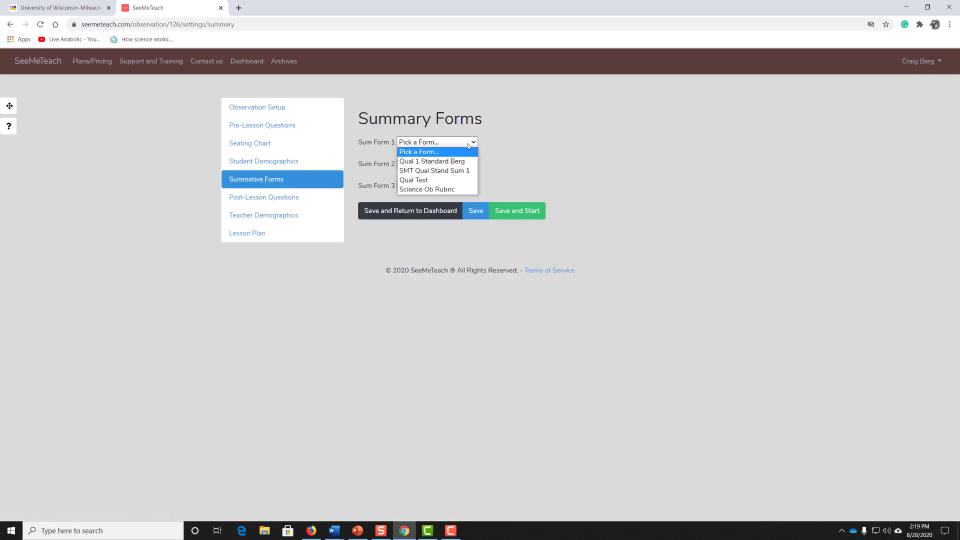
click(460, 161)
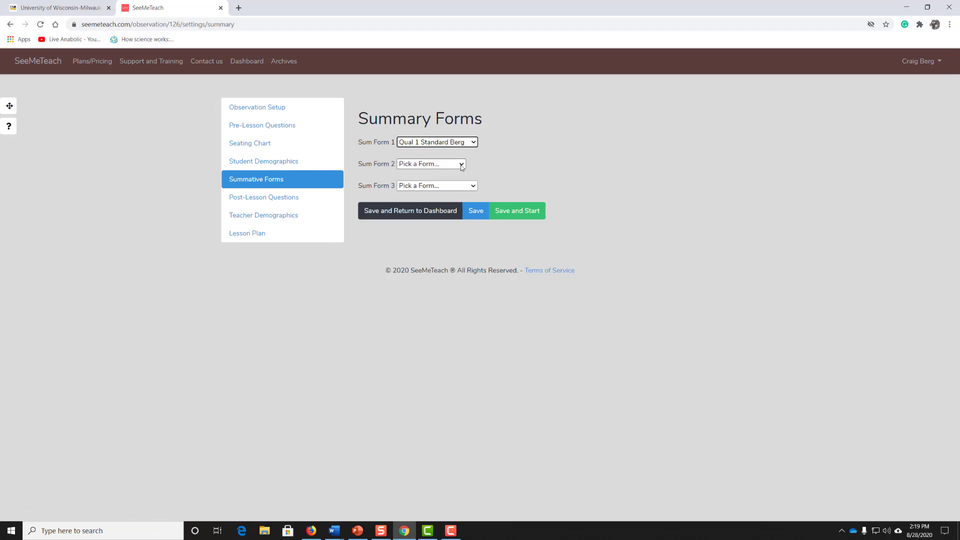
click(459, 165)
click(437, 192)
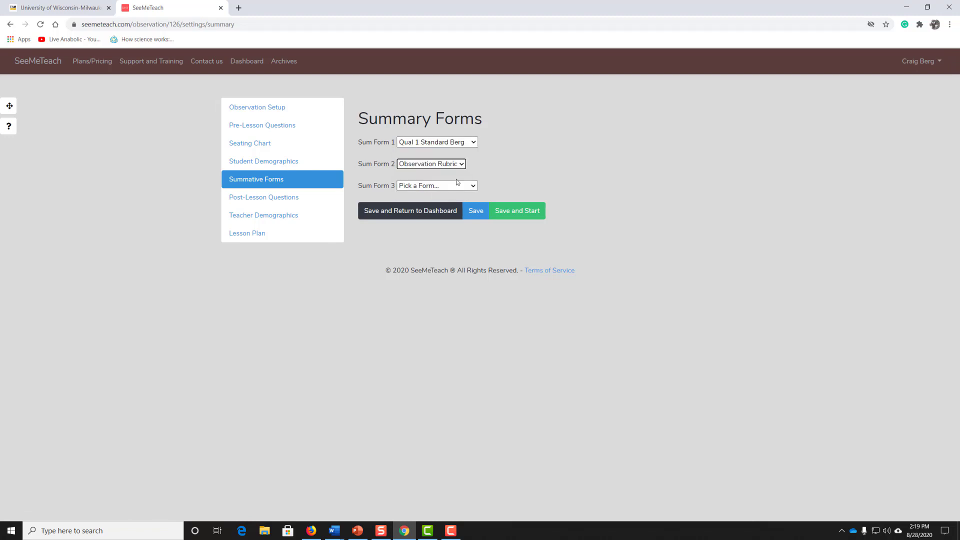
click(466, 186)
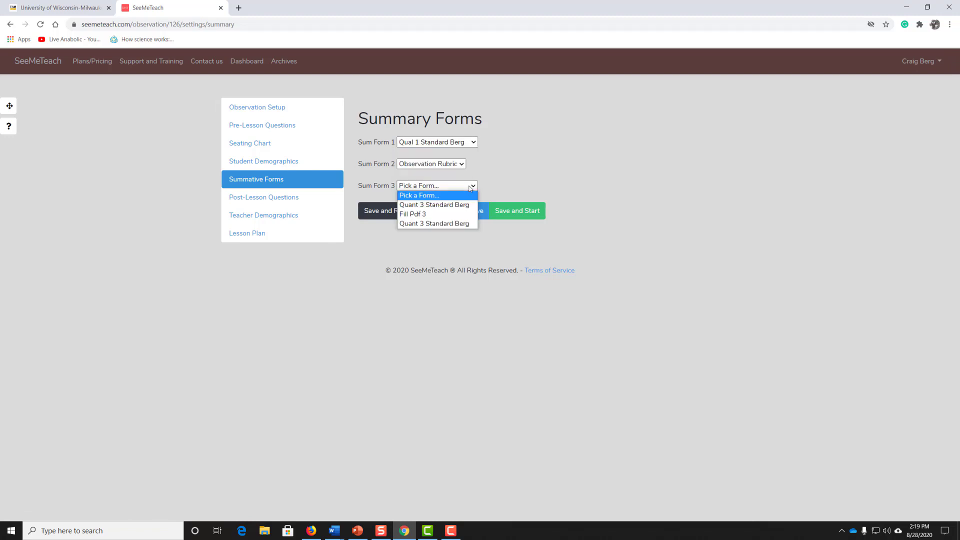
click(438, 220)
click(480, 217)
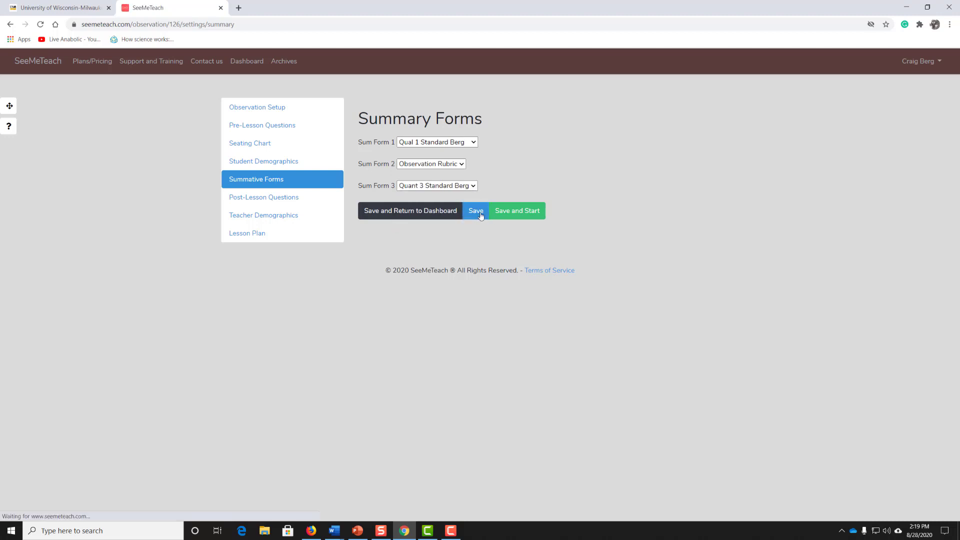
Open the newest Momentum observation's completed qualitative analysis from the dashboard and bring up its Team Table
click(249, 64)
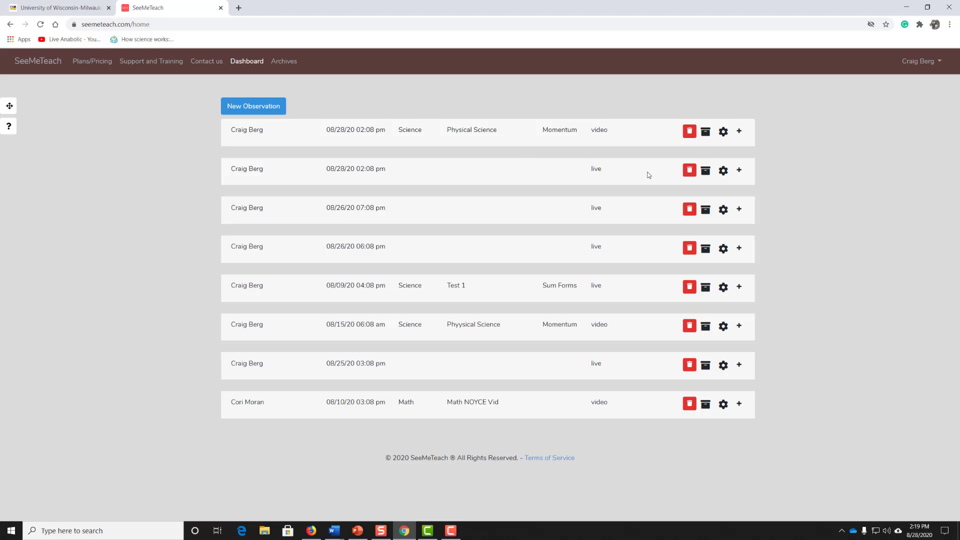
click(739, 131)
click(412, 204)
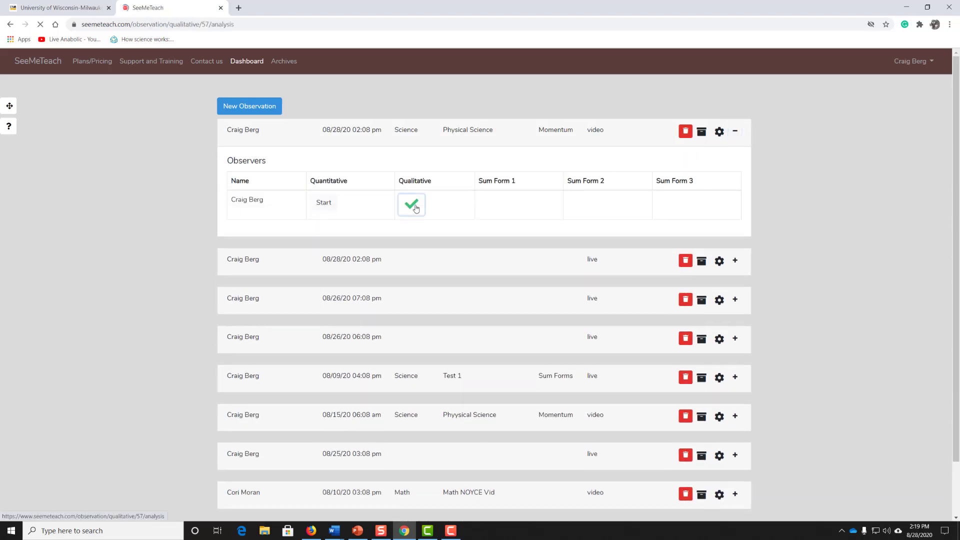
click(566, 269)
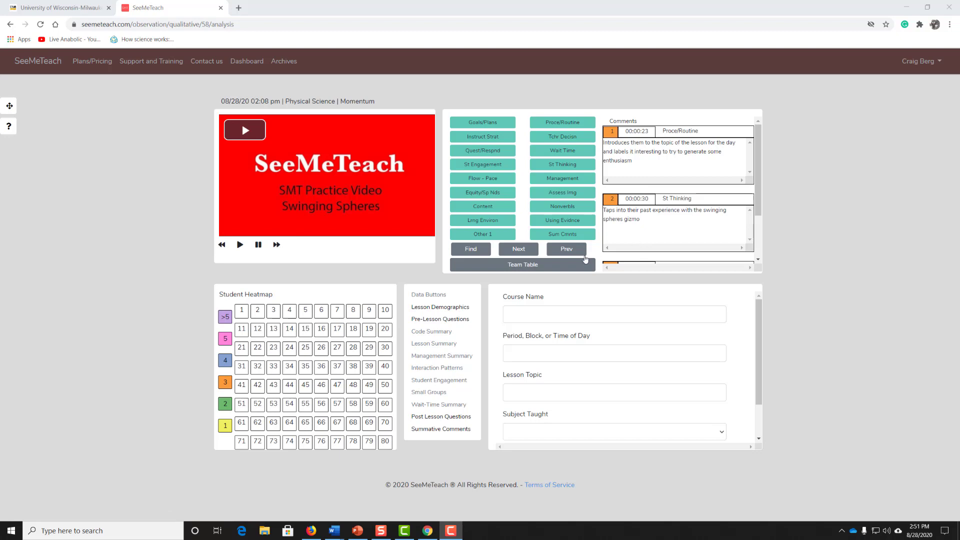
Open the fillable Sum Form 3 from the observation's Team Table and download the PDF
click(555, 267)
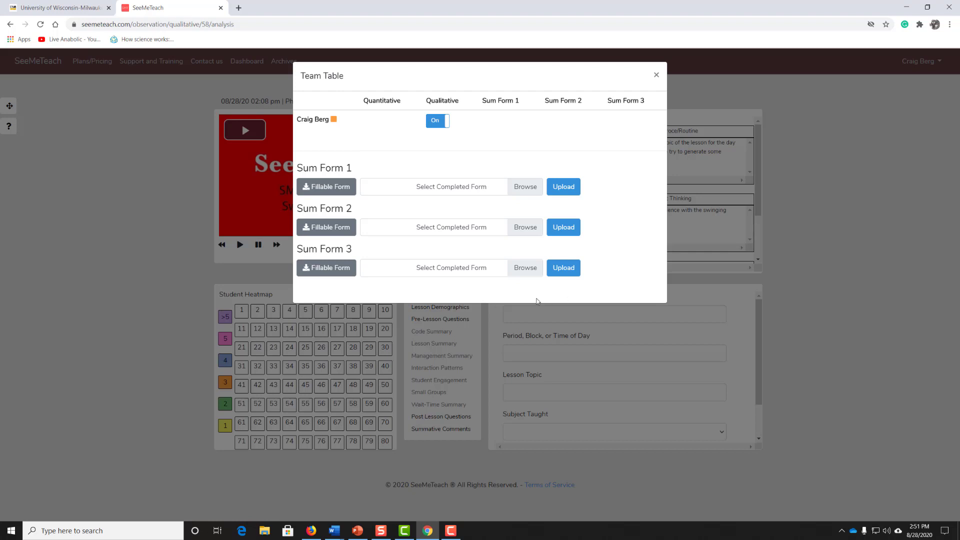
click(339, 272)
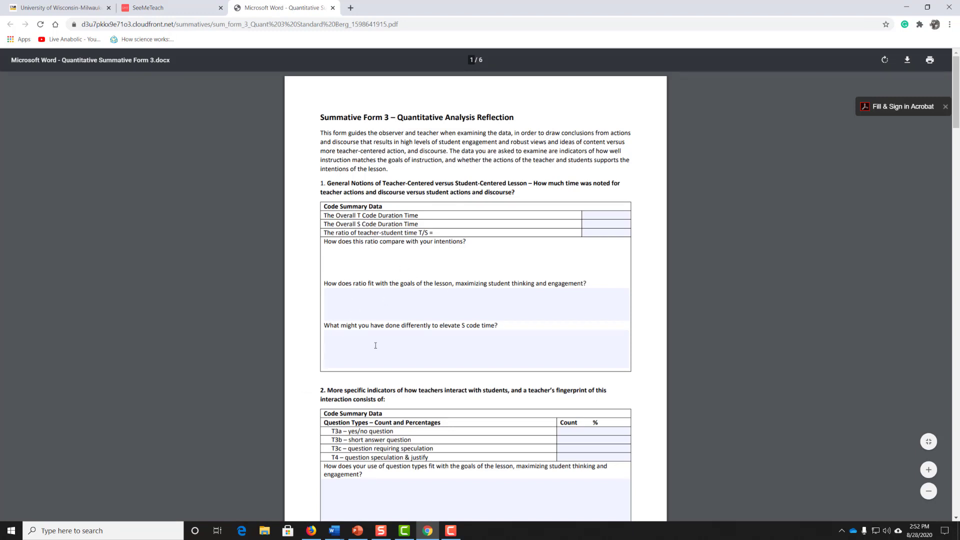
click(907, 60)
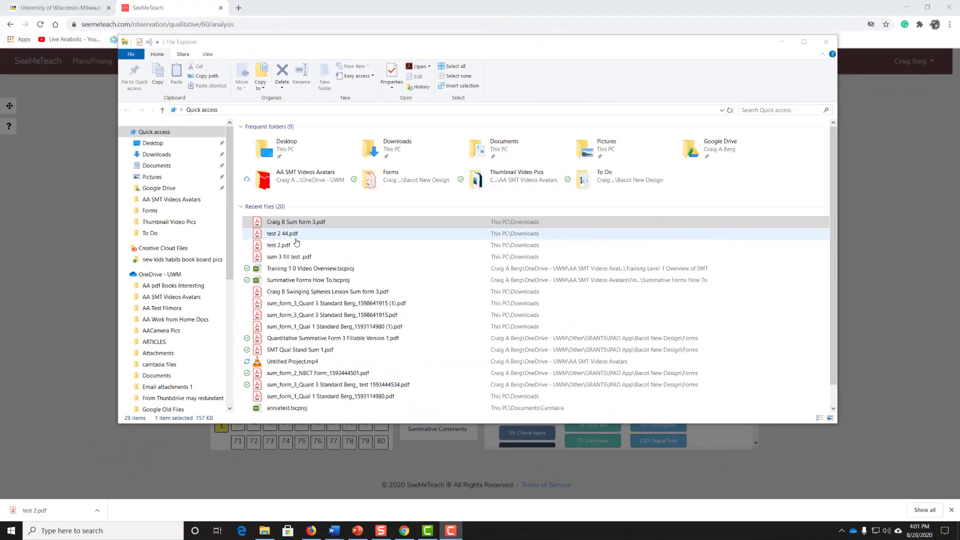
Open the most recent Sum form 3 PDF in Acrobat and answer the ratio-versus-intentions question with "type in comments or click on ratings"
double_click(308, 222)
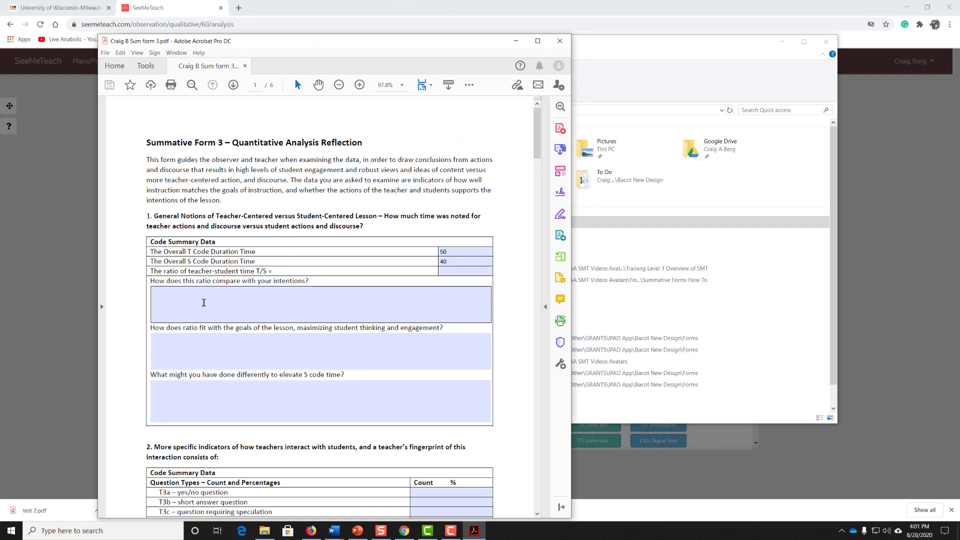
click(204, 303)
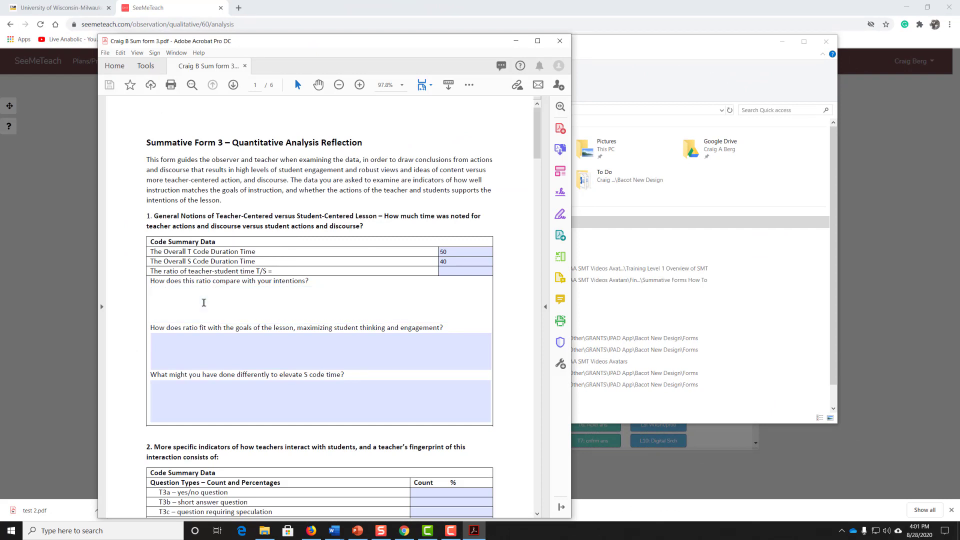
text(type in comments or click)
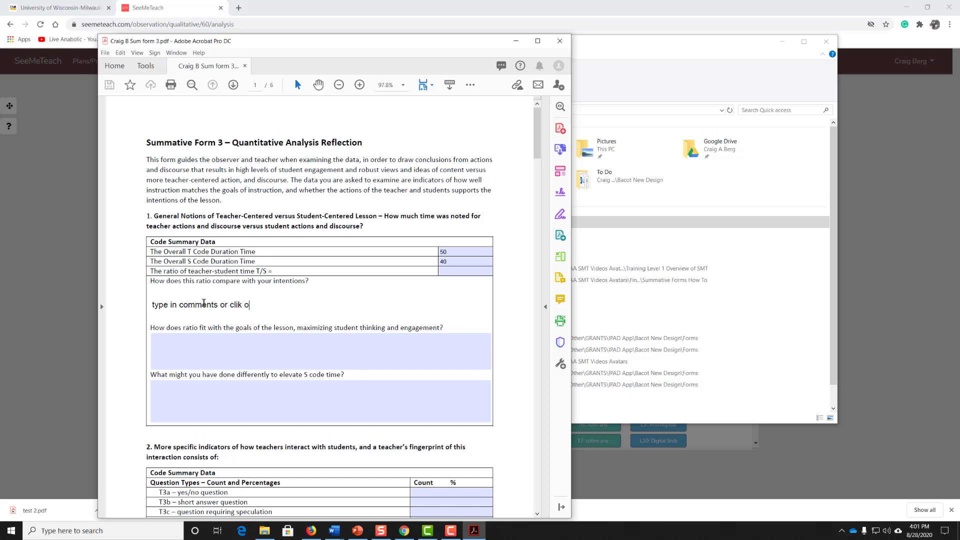
key(BackSpace)
key(BackSpace)
text(ck on ratings)
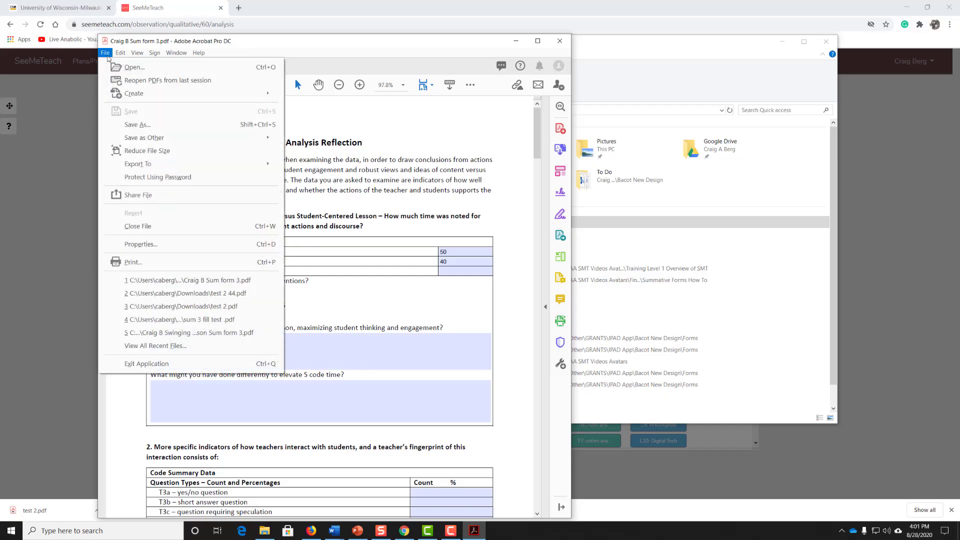
Save the filled form to the Downloads folder over the existing Sum form 3 PDF, and close Acrobat
click(148, 126)
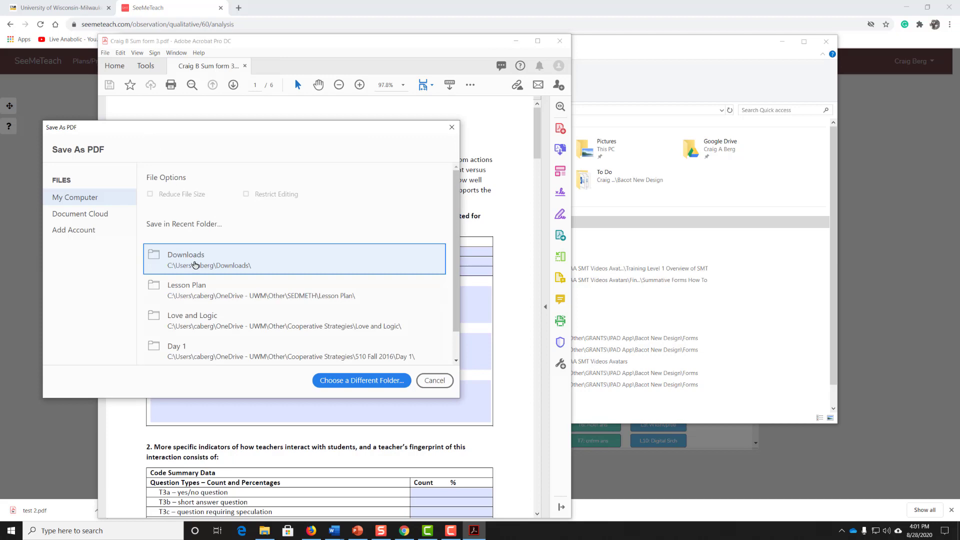
click(192, 262)
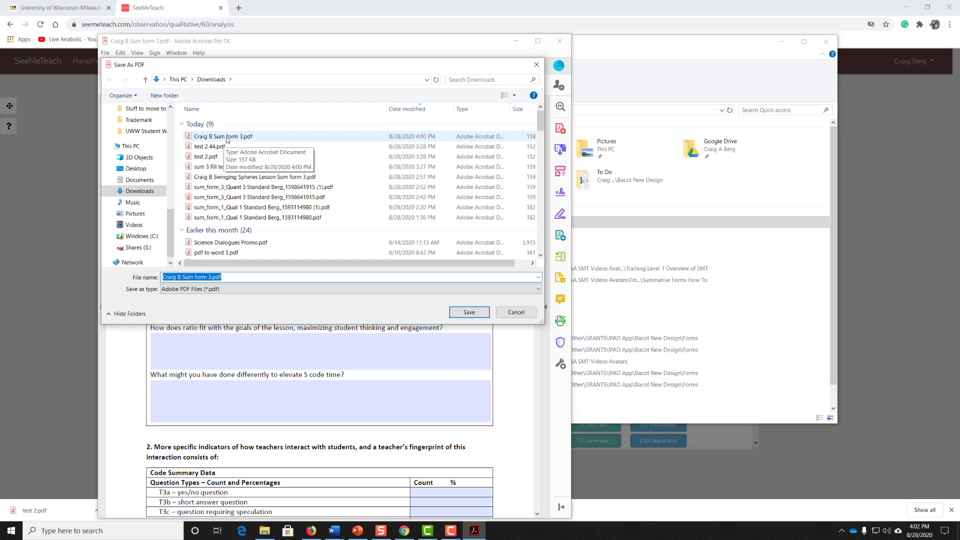
double_click(226, 139)
click(498, 309)
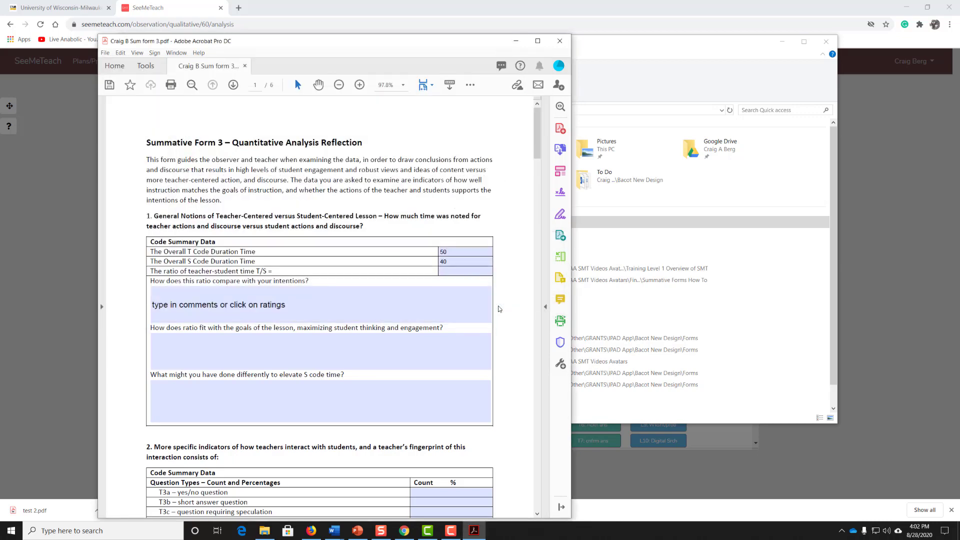
click(559, 41)
Upload the completed Sum form 3 PDF from Downloads as the observation's Sum Form 3 in the Team Table
click(530, 273)
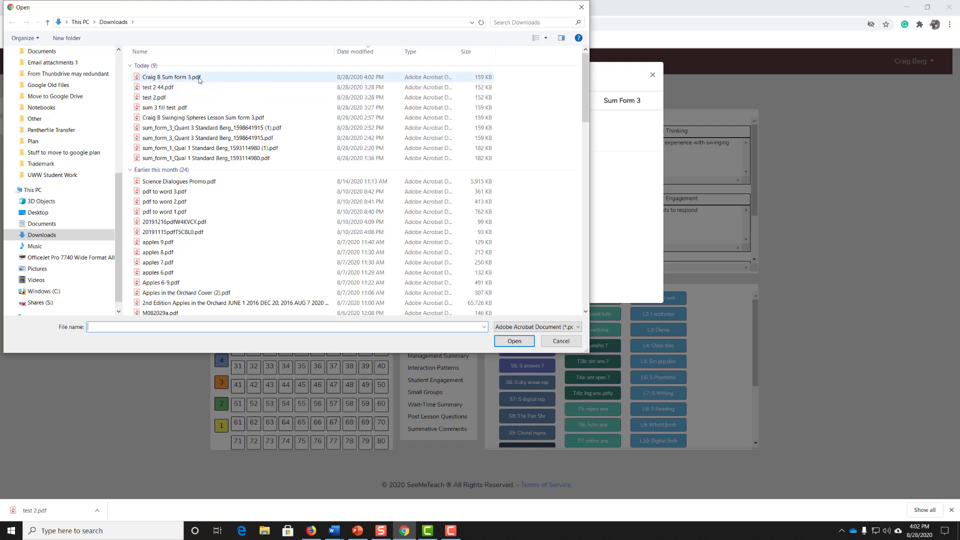
double_click(199, 78)
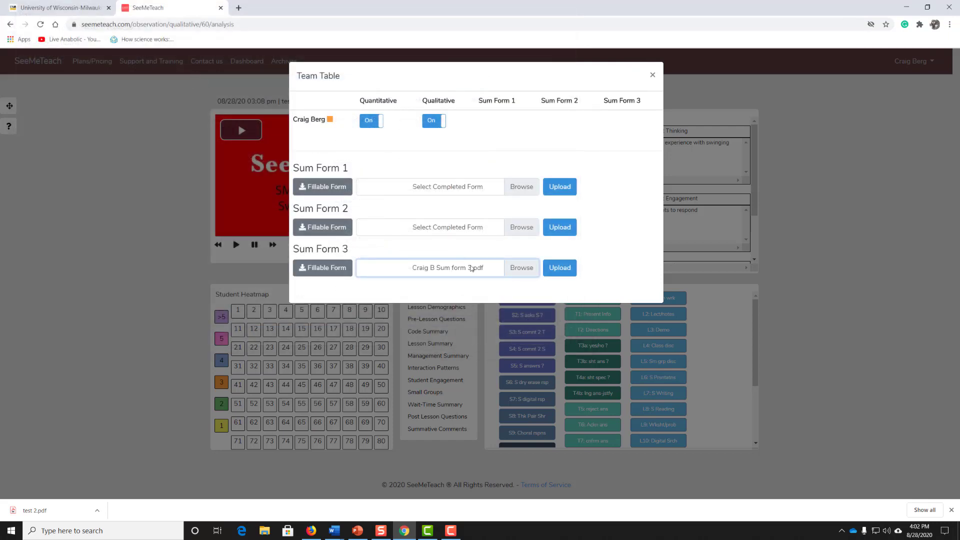
click(560, 268)
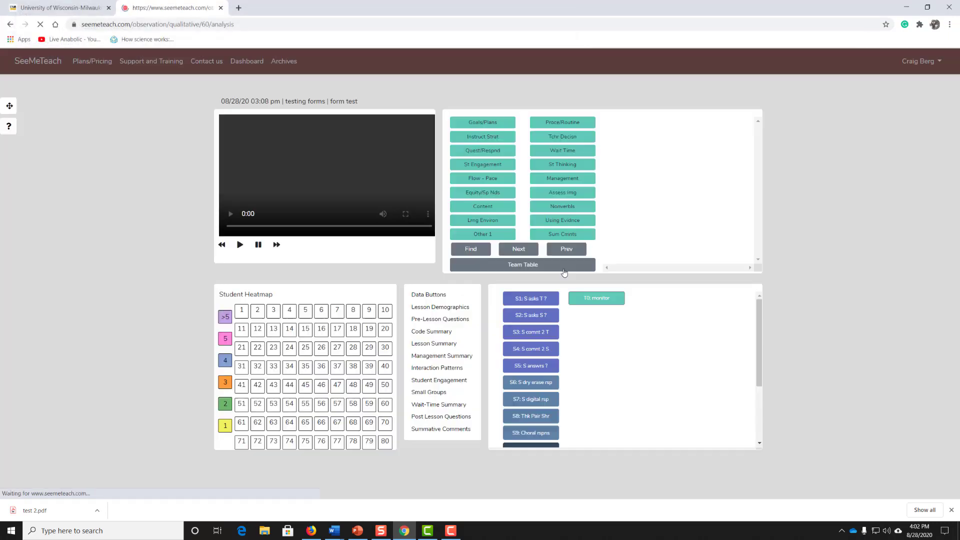
Reopen the Team Table, view the submitted Sum Form 3 PDF, and close both the PDF and the table
click(556, 267)
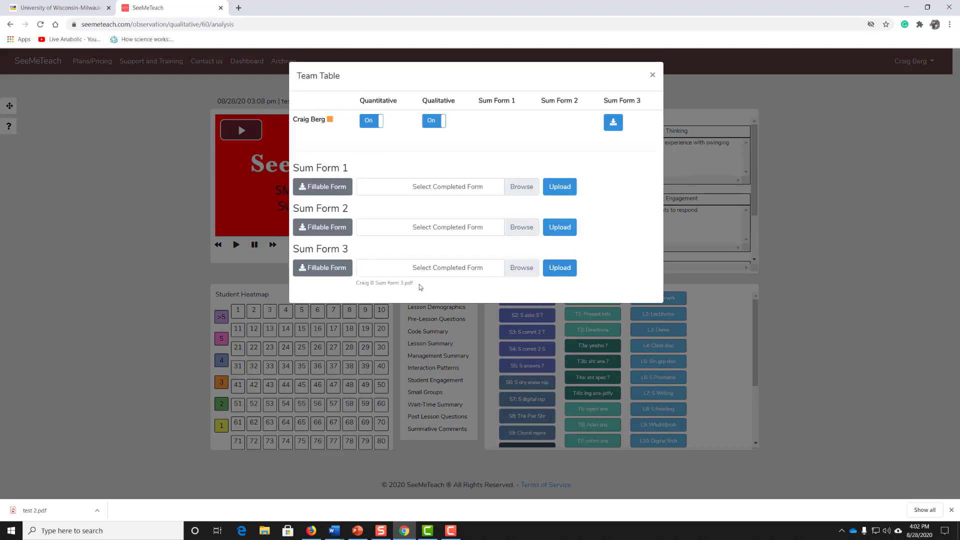
click(614, 123)
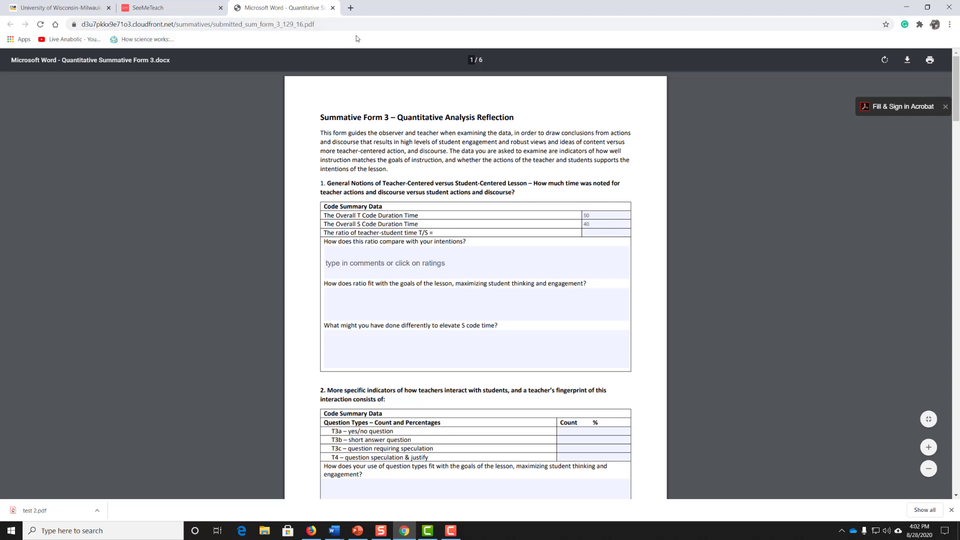
click(333, 8)
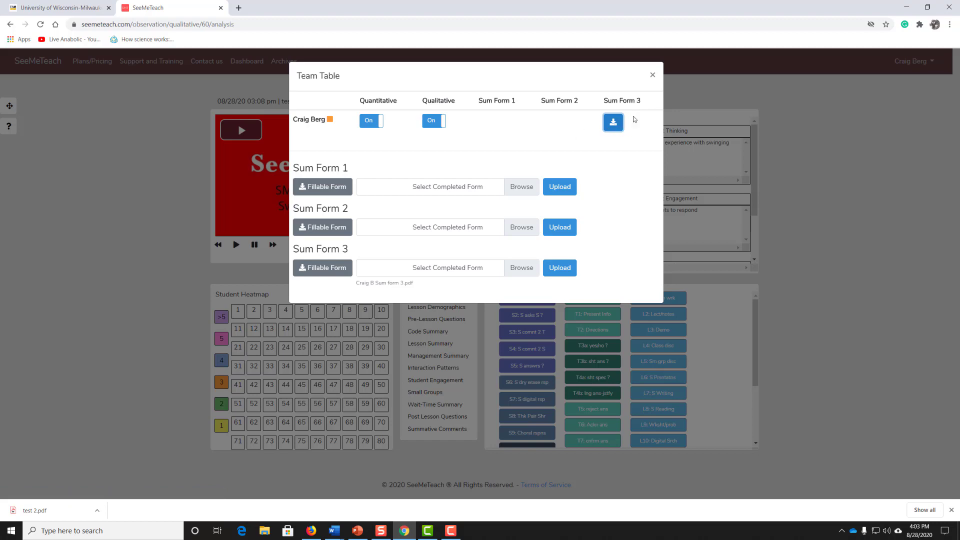
click(652, 75)
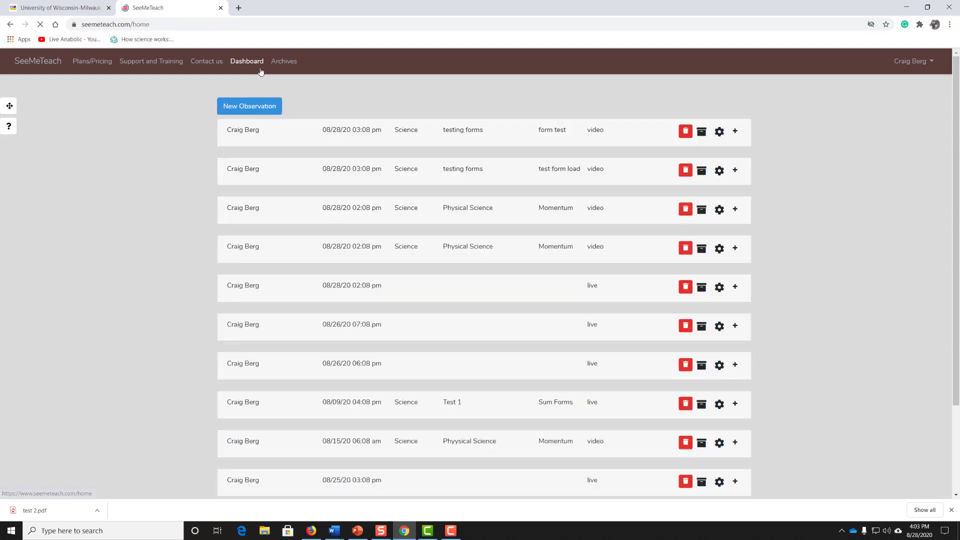
Expand the newest "form test" observation on the dashboard, view its submitted Sum Form 3, and close the PDF
click(736, 132)
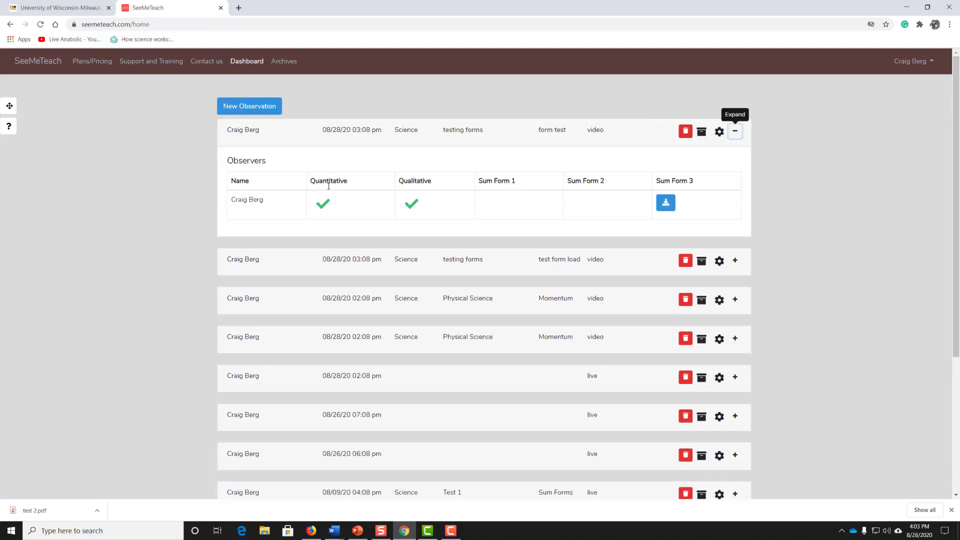
click(662, 206)
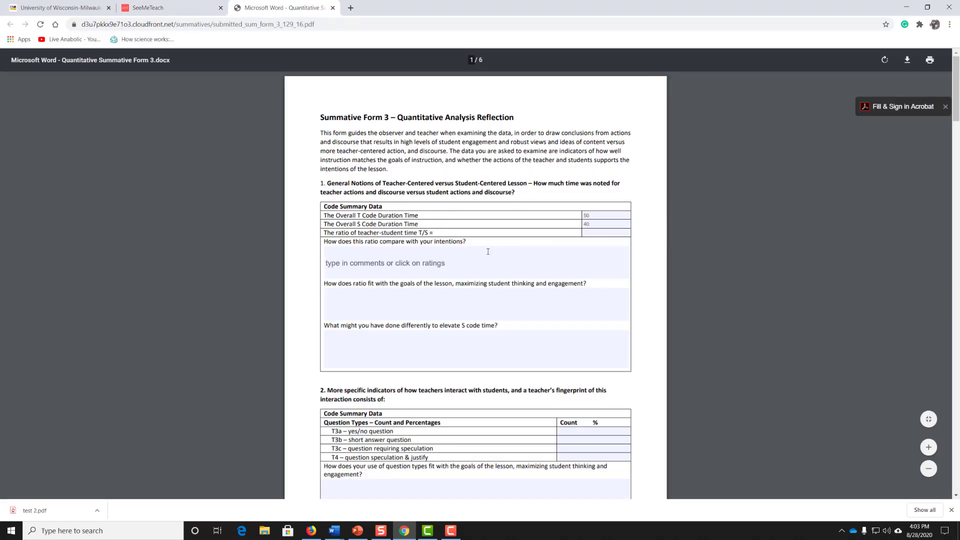
click(332, 8)
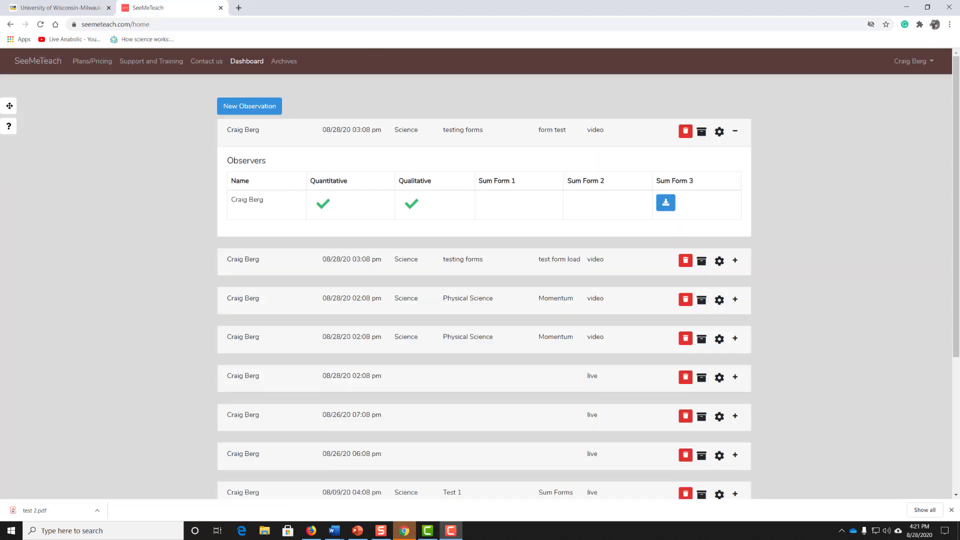